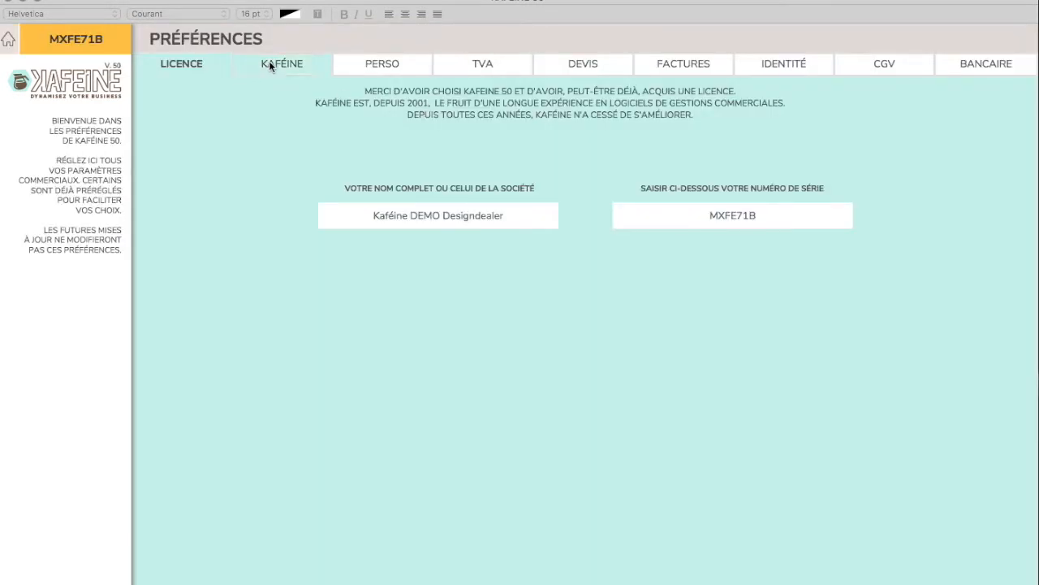
Show the Kaféine preferences page and examine the overview of document states and their assigned colours
left_click(276, 65)
left_click(152, 68)
left_click(265, 66)
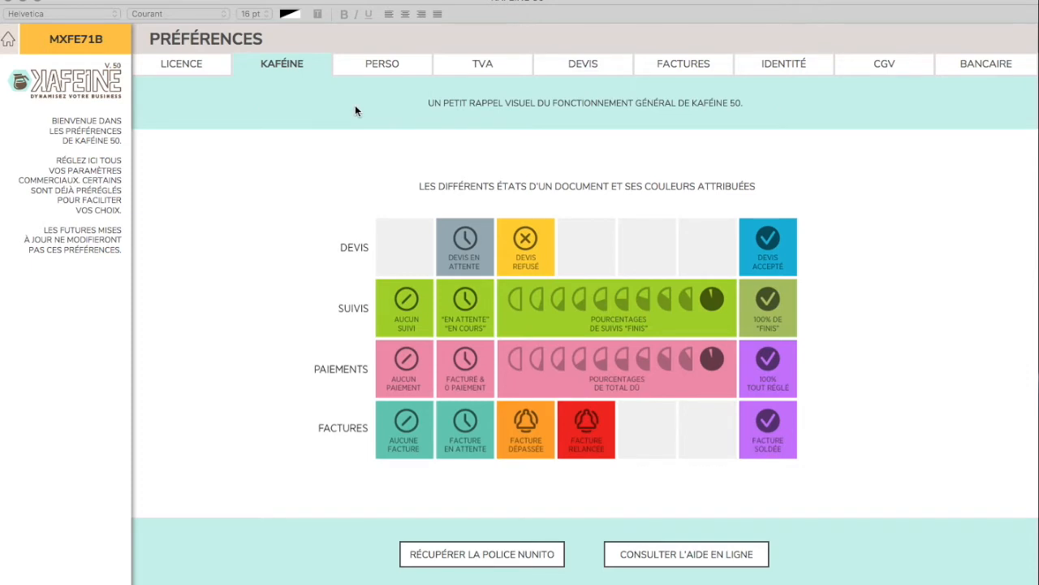
In the Perso preferences, preview the coloured document backgrounds and try the switch for that option on and back off
left_click(378, 68)
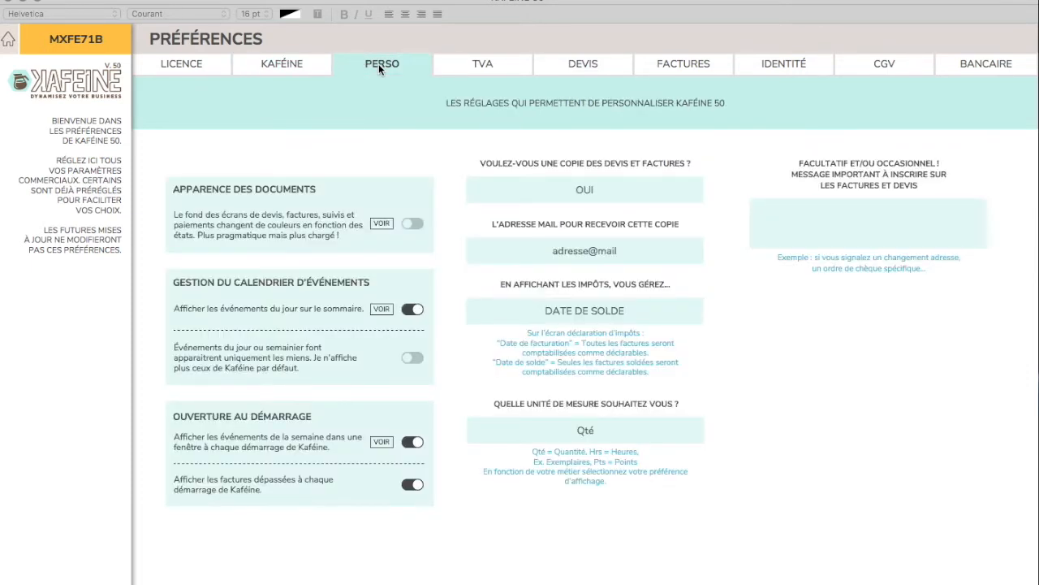
left_click(382, 223)
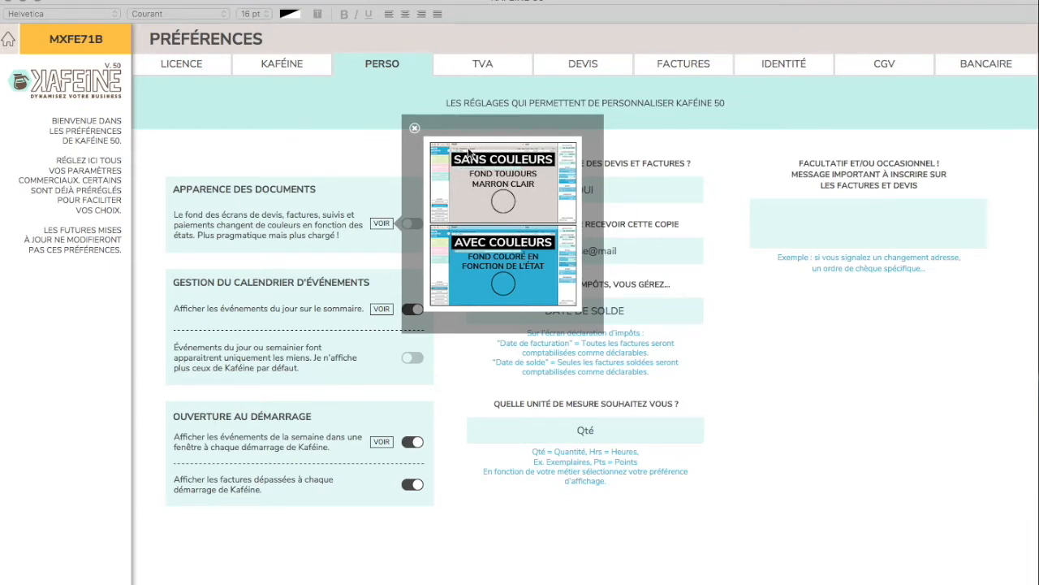
left_click(415, 130)
left_click(414, 226)
left_click(413, 231)
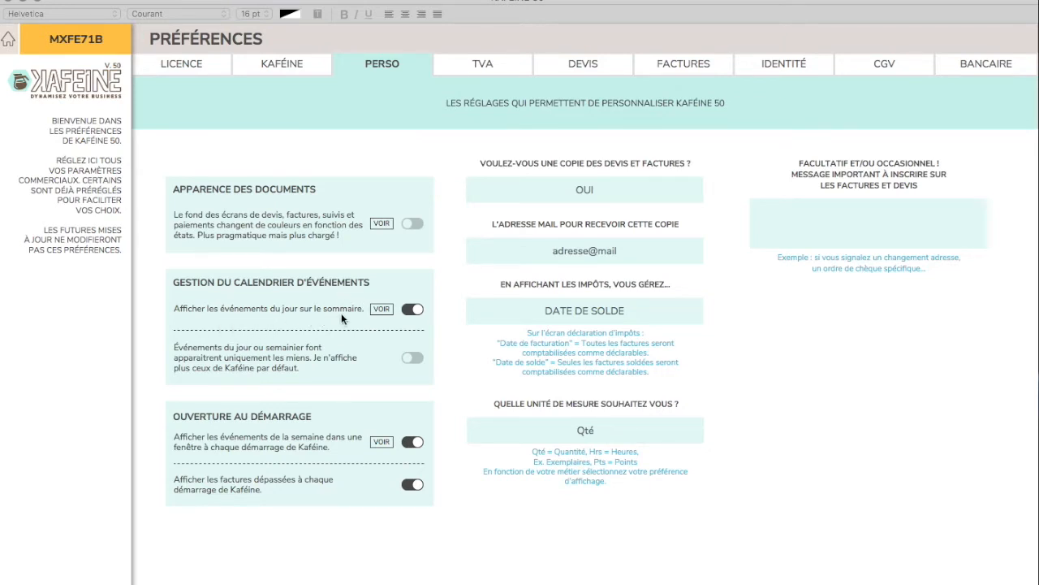
Preview how the day's events appear on the summary, and try the own-events-only switch on and back off
left_click(380, 309)
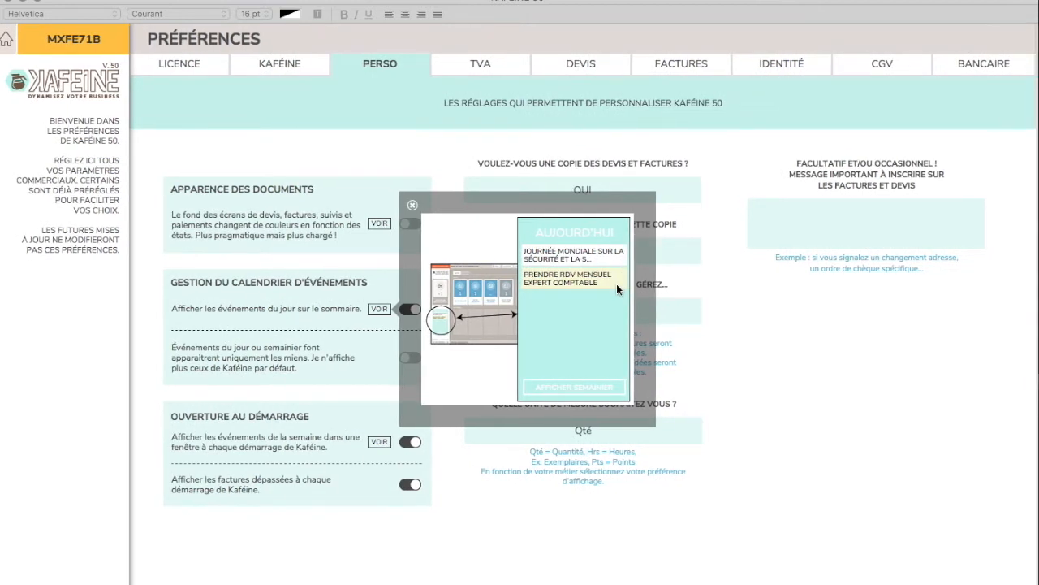
left_click(415, 206)
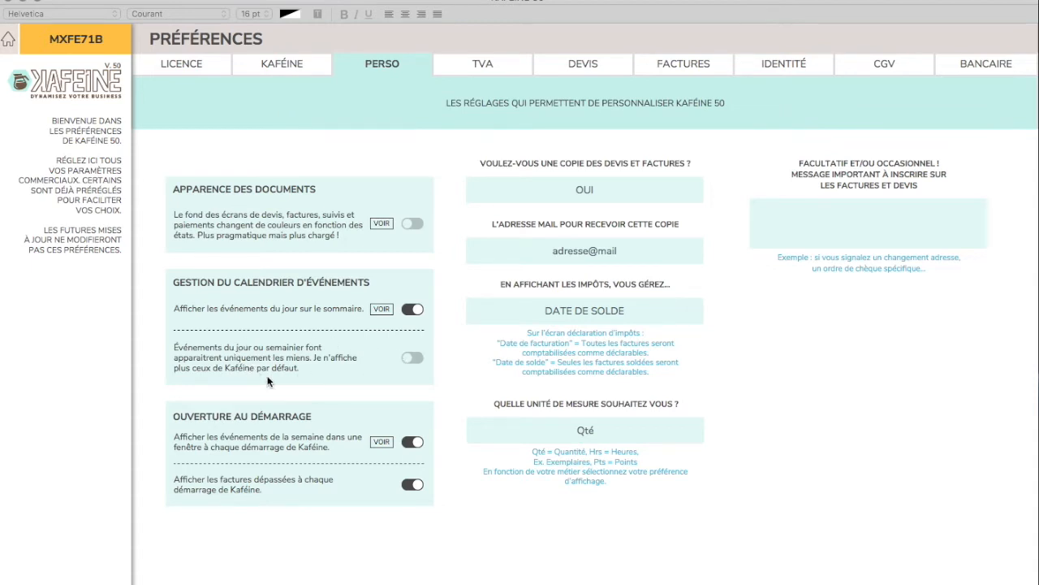
left_click(414, 359)
left_click(408, 358)
Preview the weekly events window, and try both startup switches, for weekly events and overdue invoices, off and back on
left_click(381, 442)
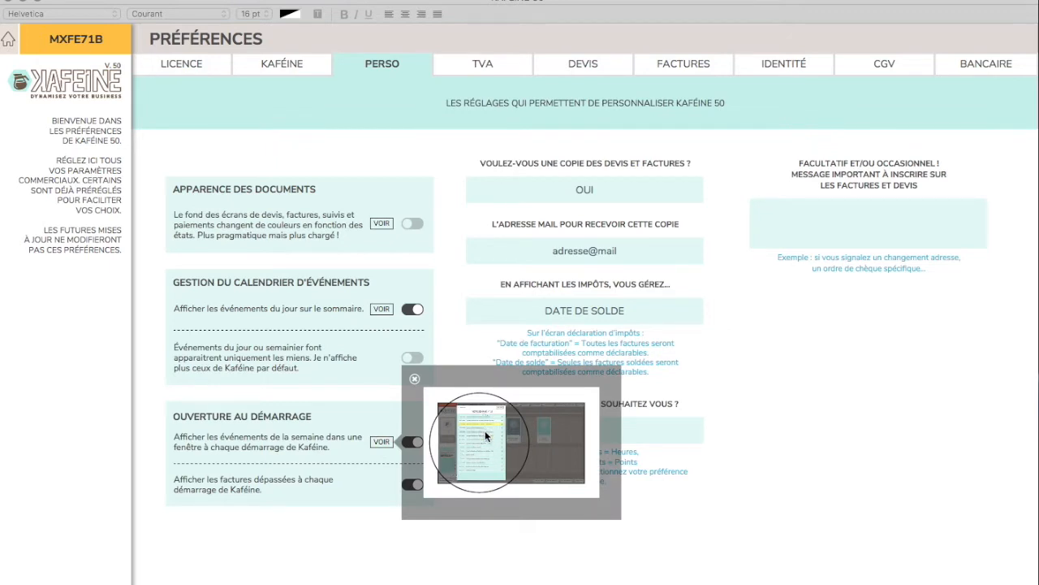
left_click(416, 383)
left_click(410, 443)
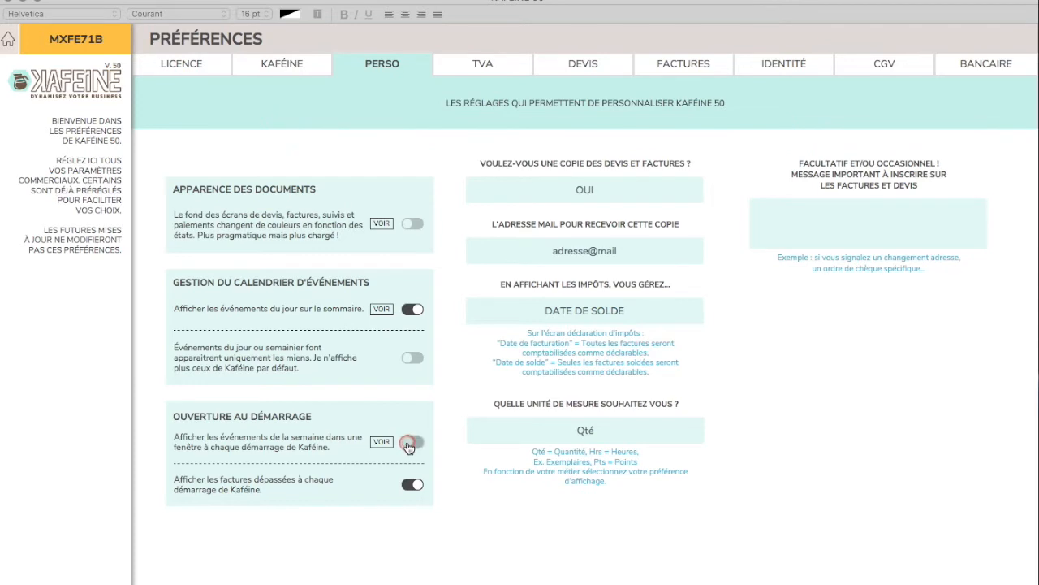
left_click(410, 443)
left_click(412, 487)
left_click(412, 488)
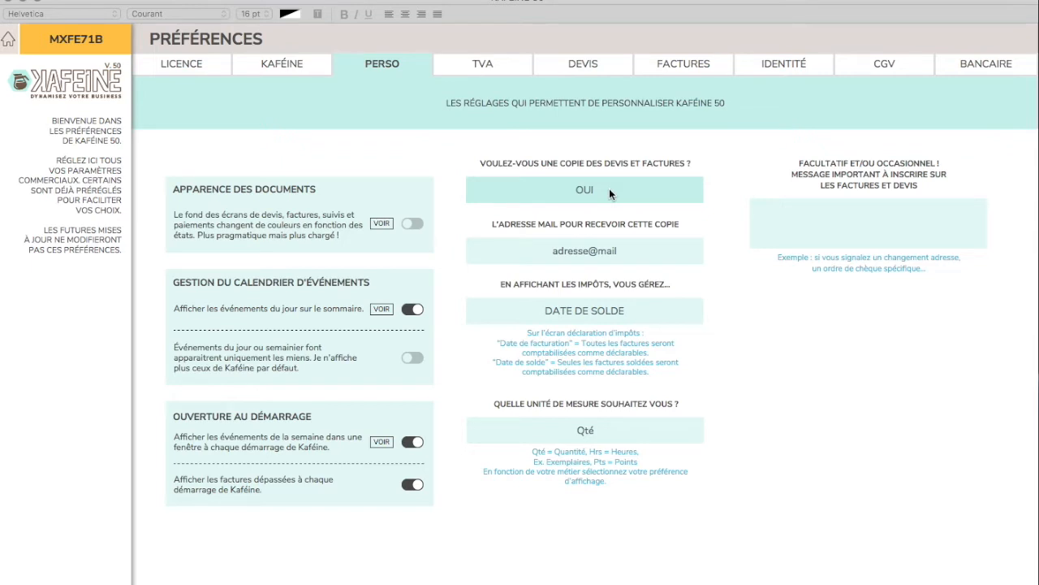
Check the e-mail address field for quote and invoice copies, and choose Date de Solde as the basis for tax display
left_click(716, 230)
left_click(609, 243)
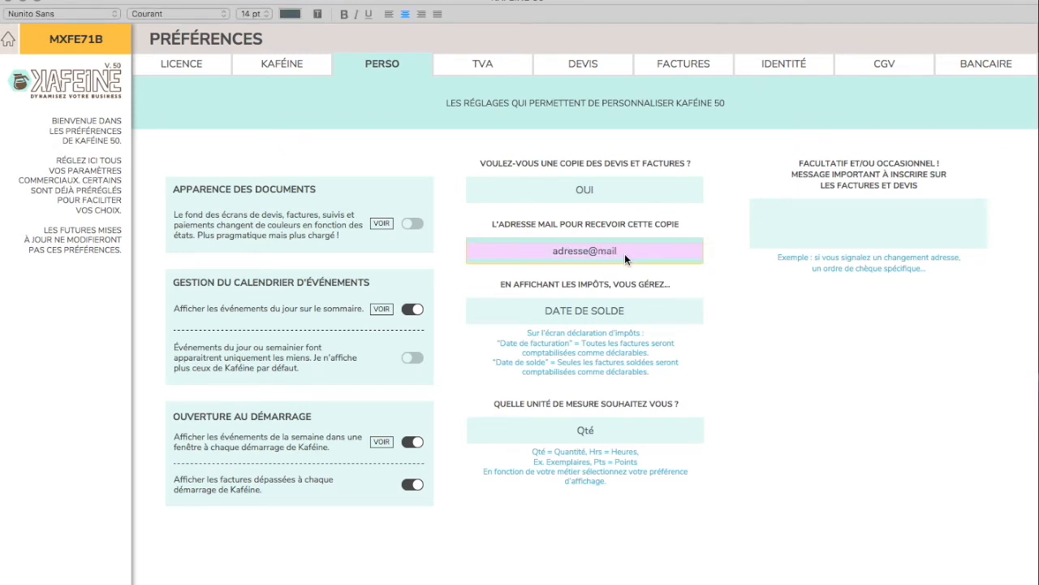
left_click(643, 282)
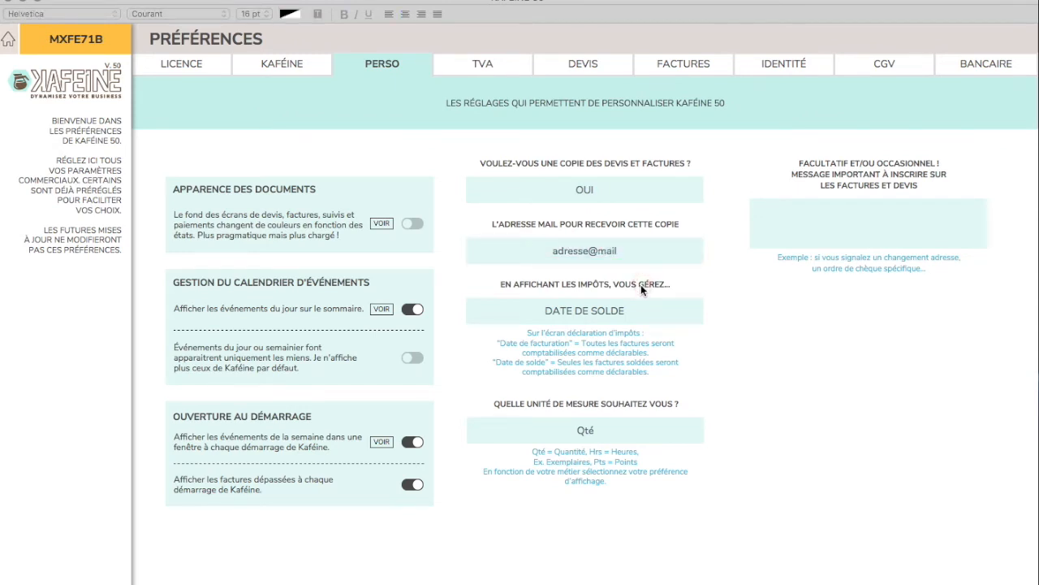
left_click(634, 299)
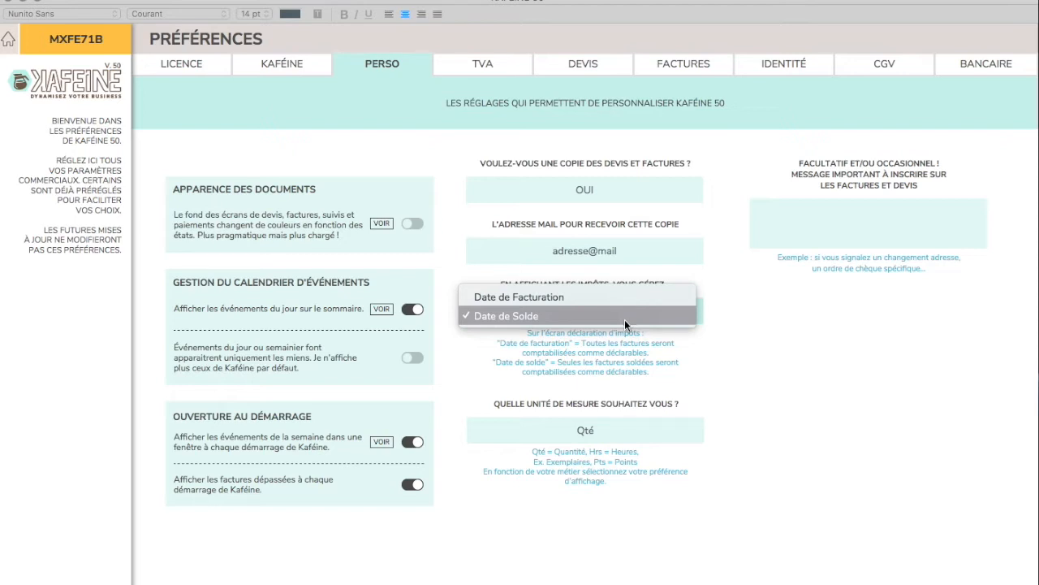
left_click(555, 319)
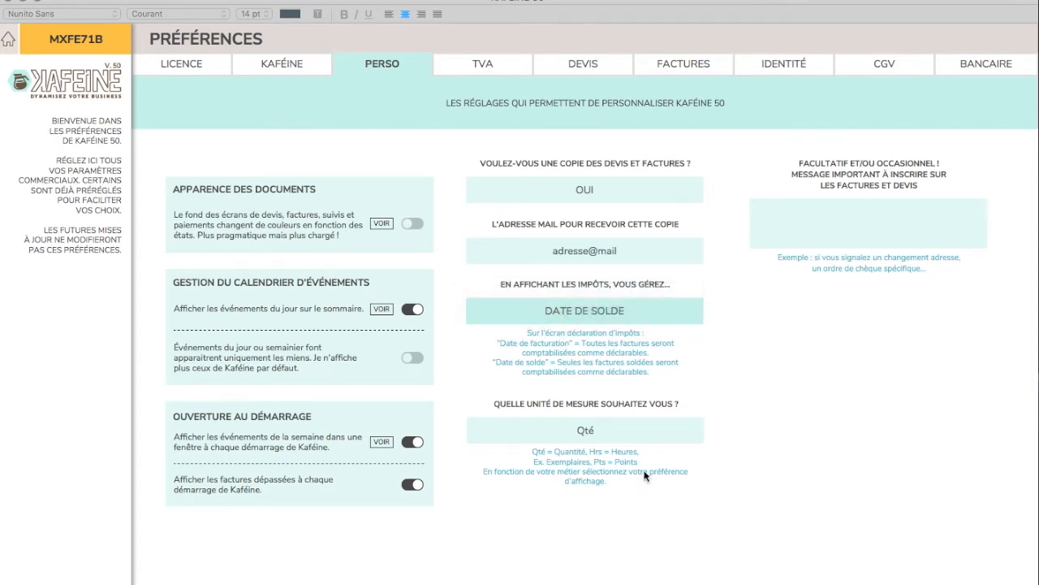
Examine the available measurement units and the optional message field for invoices and quotes
left_click(622, 433)
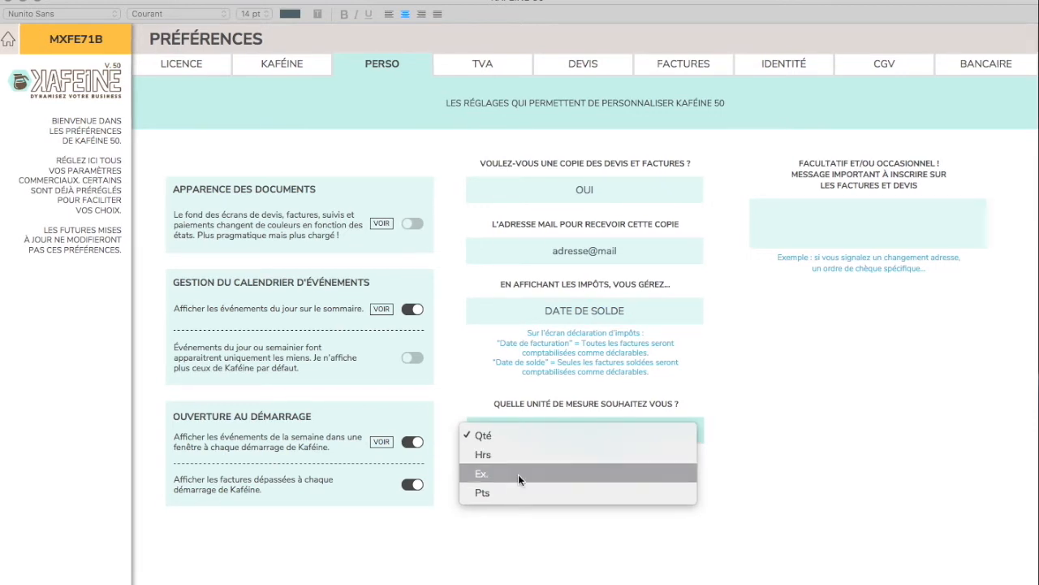
left_click(485, 382)
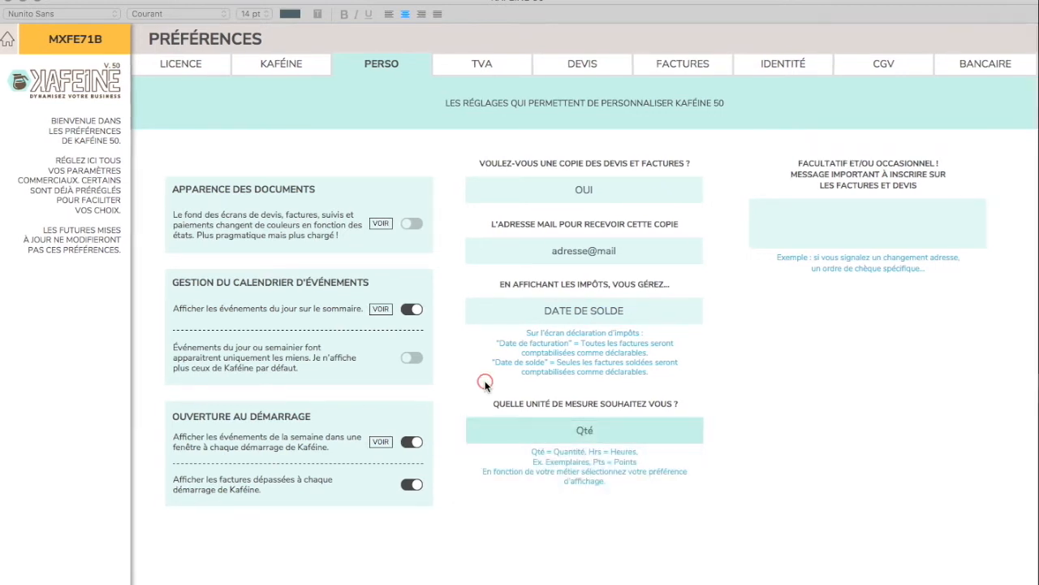
left_click(877, 230)
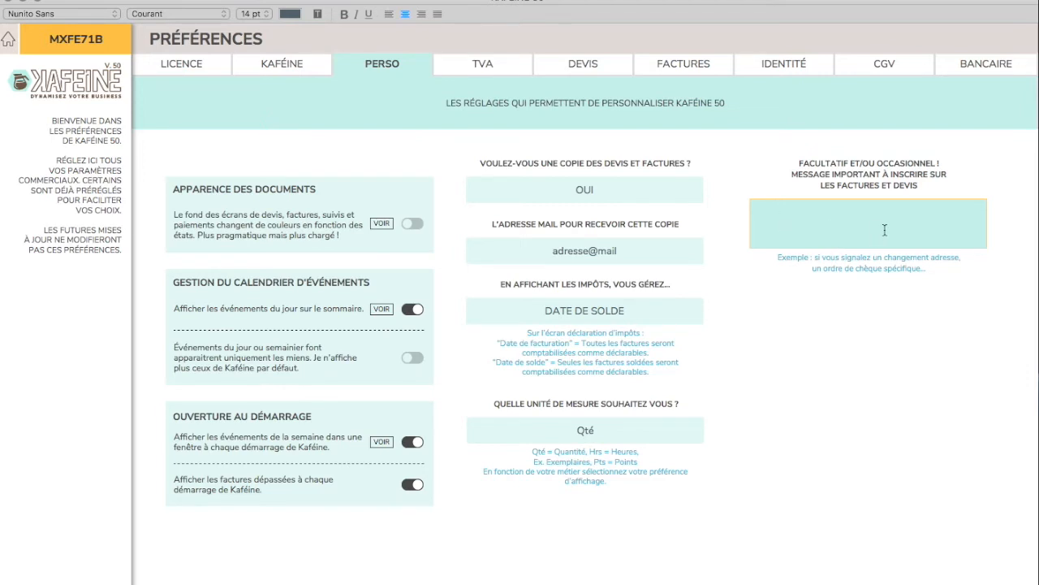
left_click(773, 175)
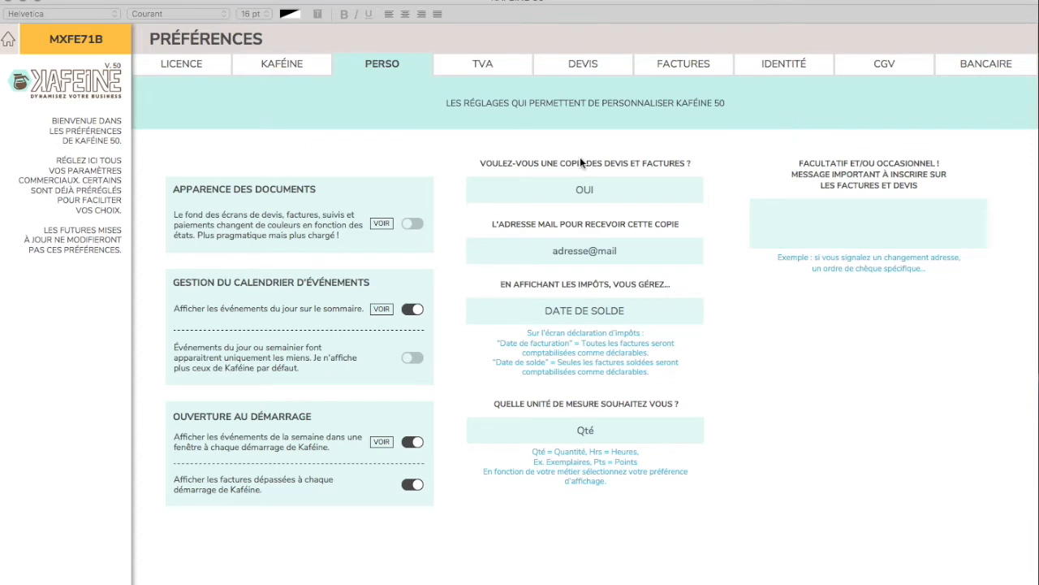
Switch the activity's VAT management to AvecTVA and examine the choices for the default VAT rate
left_click(472, 62)
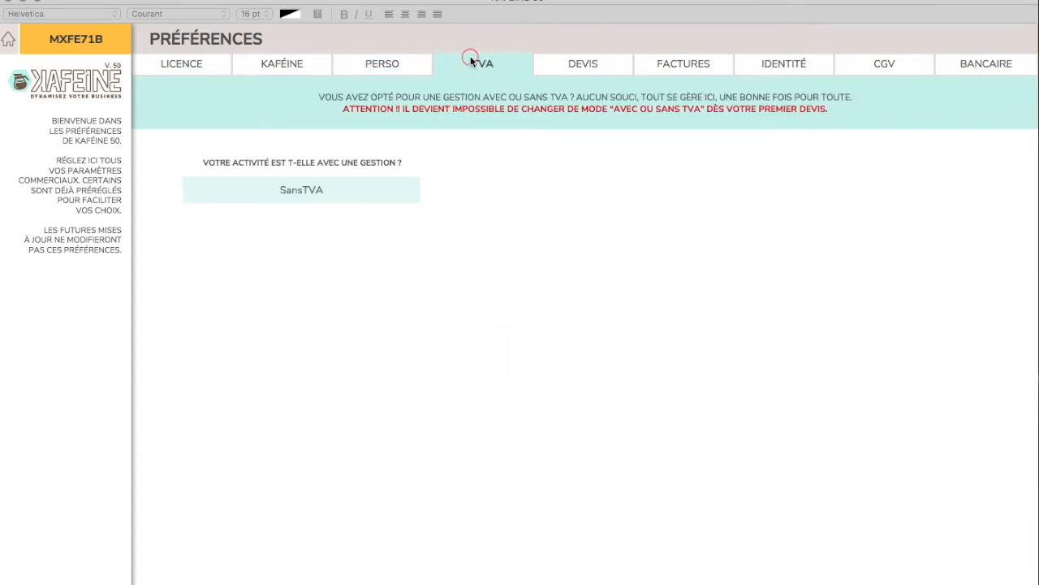
left_click(346, 190)
left_click(301, 173)
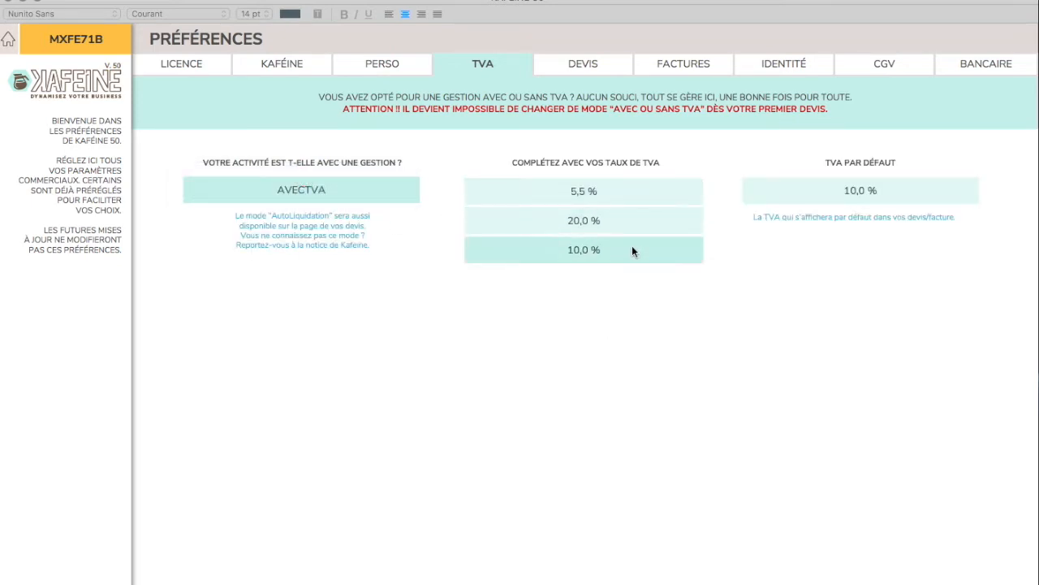
left_click(871, 190)
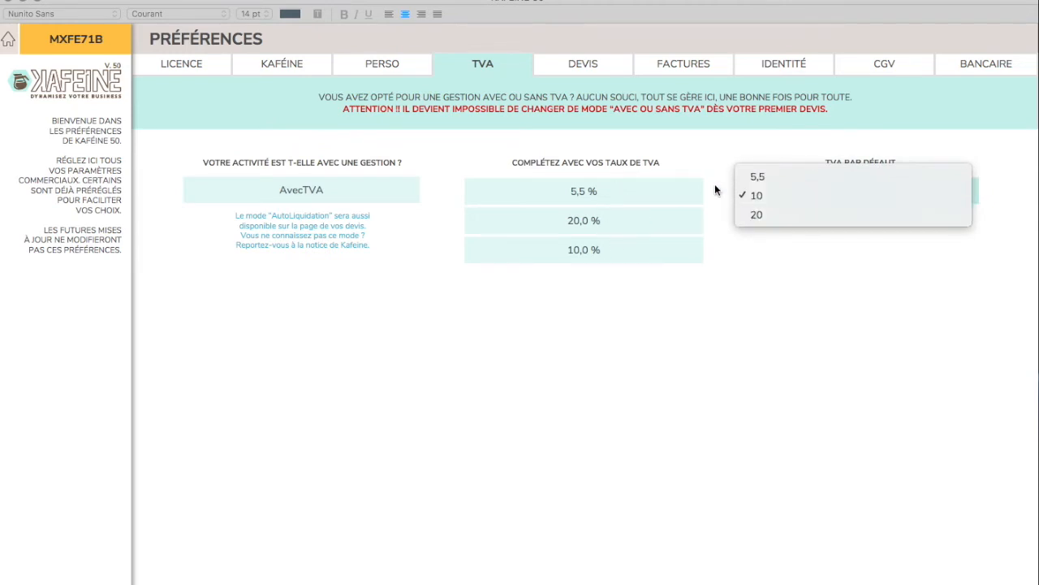
left_click(687, 144)
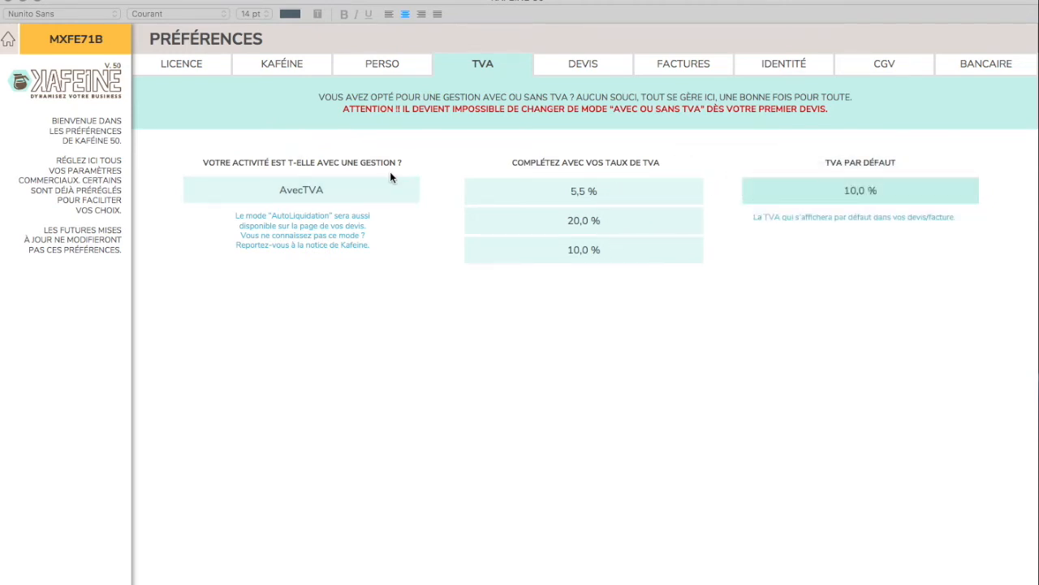
Set the activity's VAT management to SansTVA
left_click(367, 190)
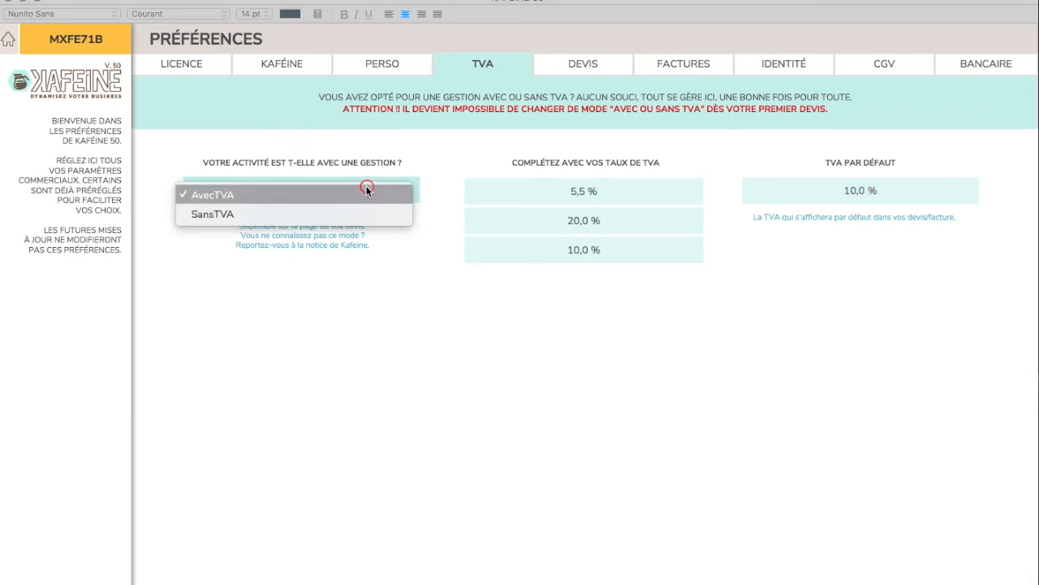
left_click(313, 206)
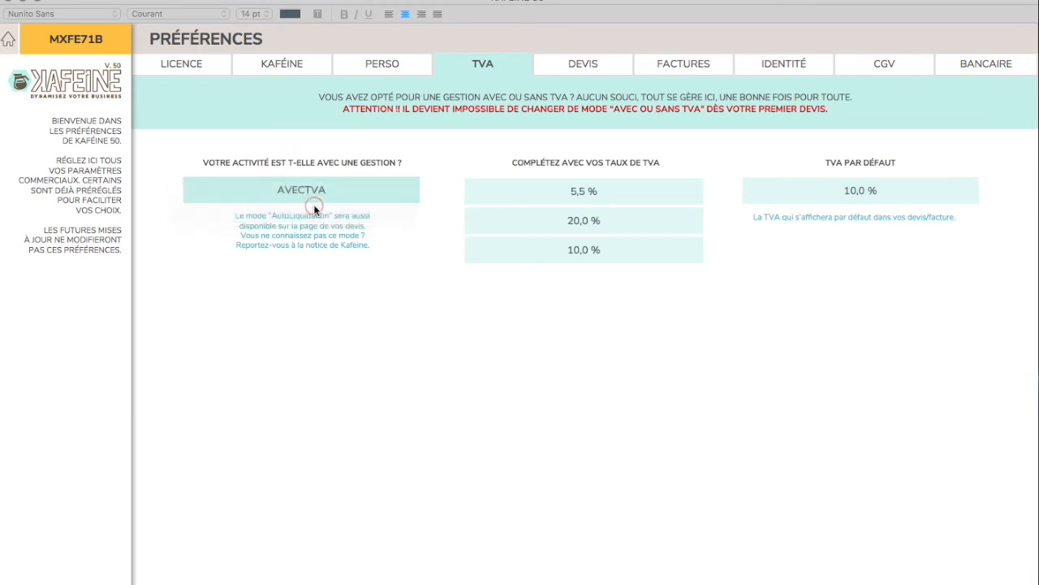
left_click(381, 190)
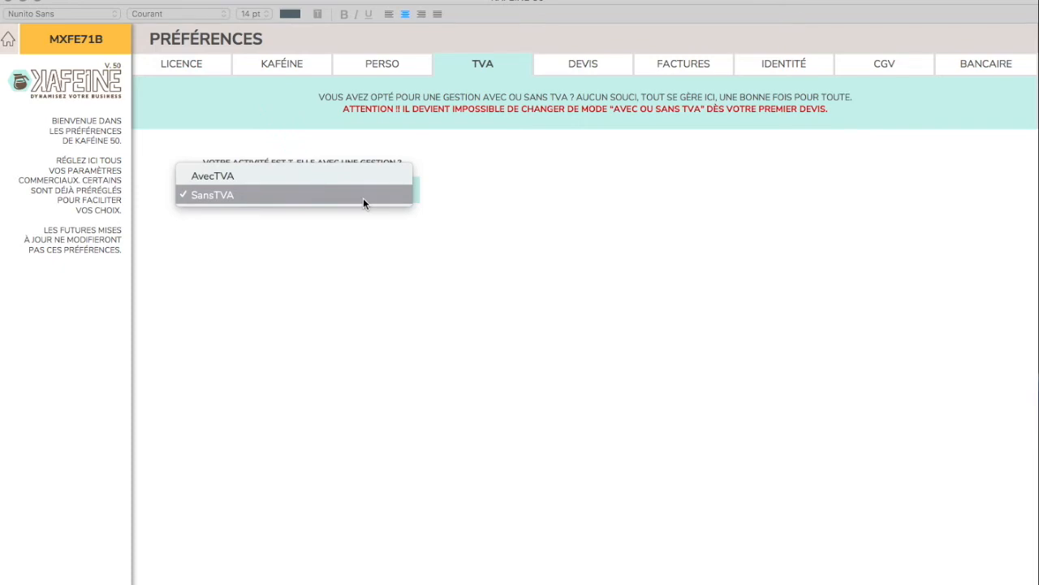
left_click(364, 195)
Review the title, validity period, starting number and default deposit percentage fields in the Devis preferences
left_click(607, 69)
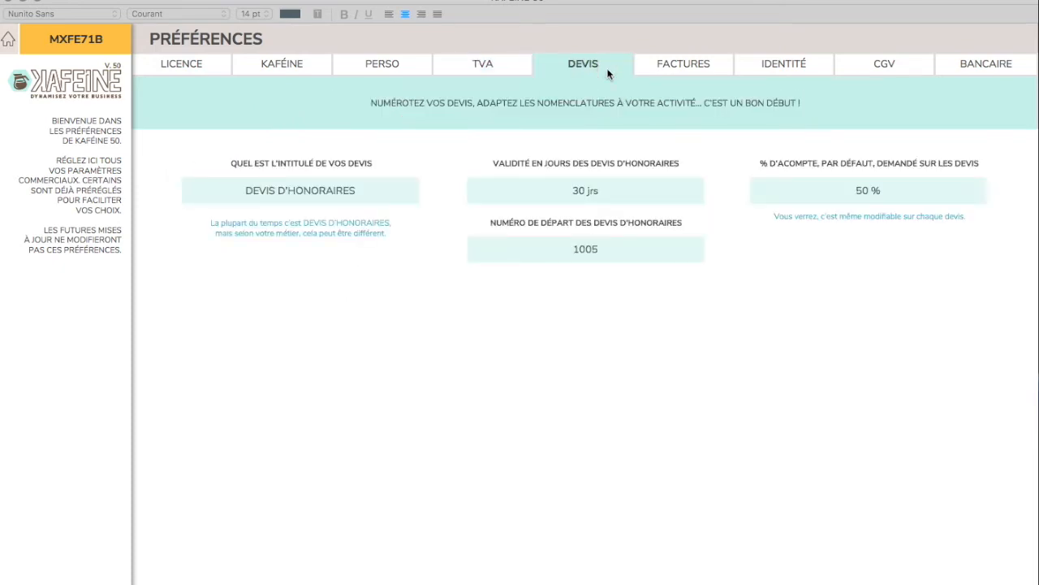
left_click(394, 196)
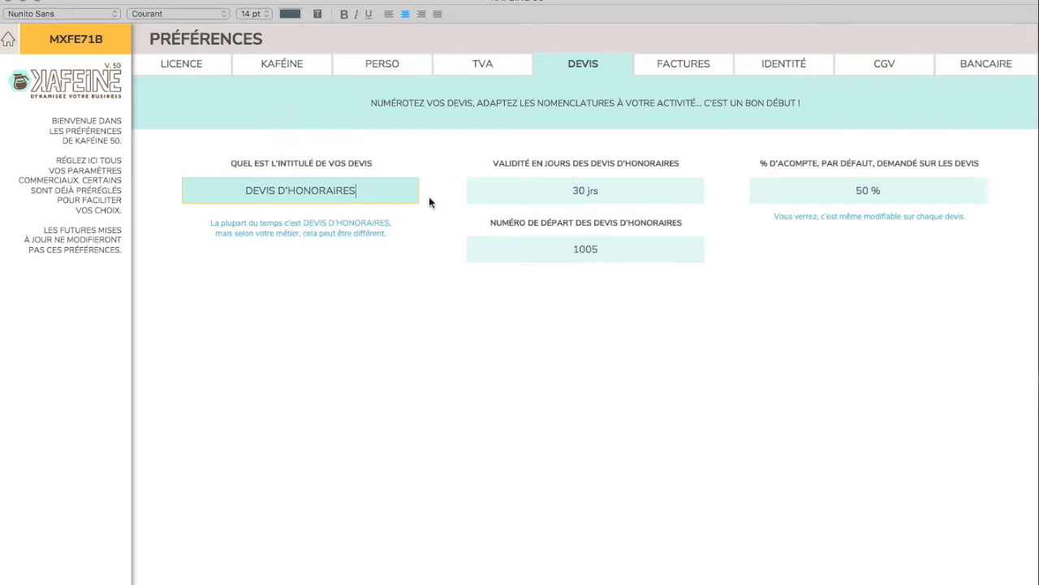
left_click(615, 193)
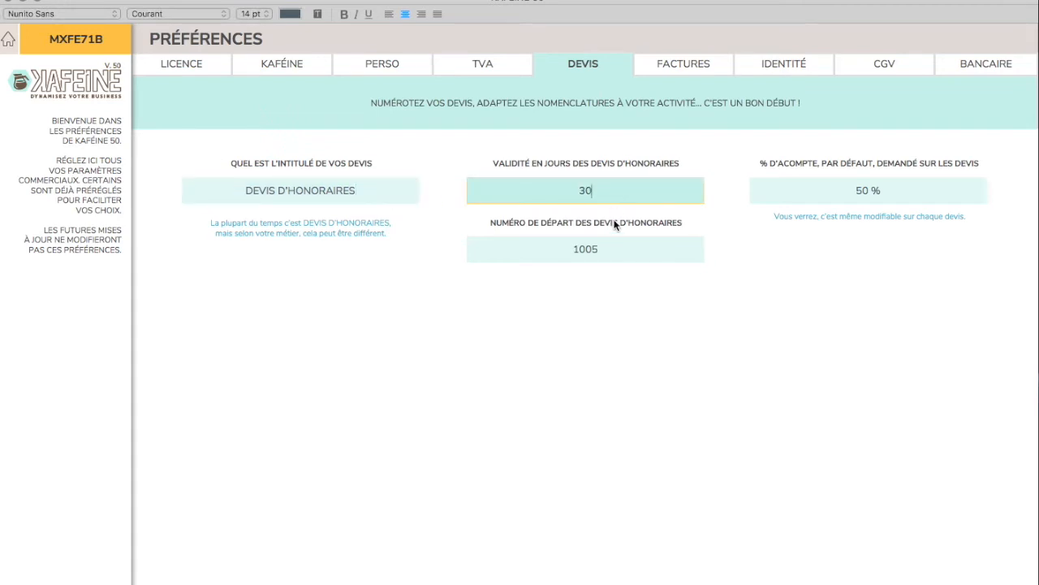
left_click(634, 243)
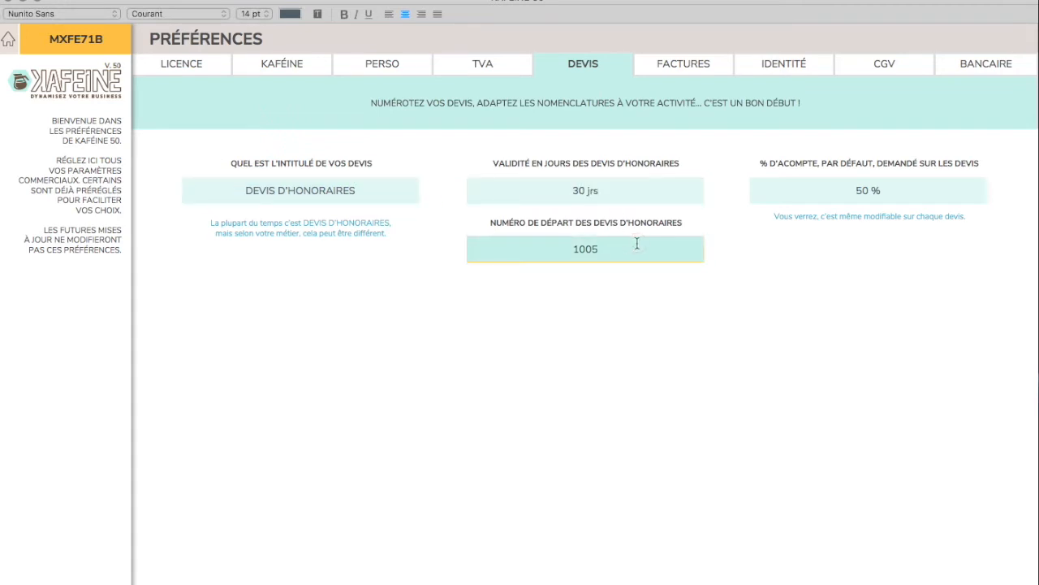
left_click(892, 190)
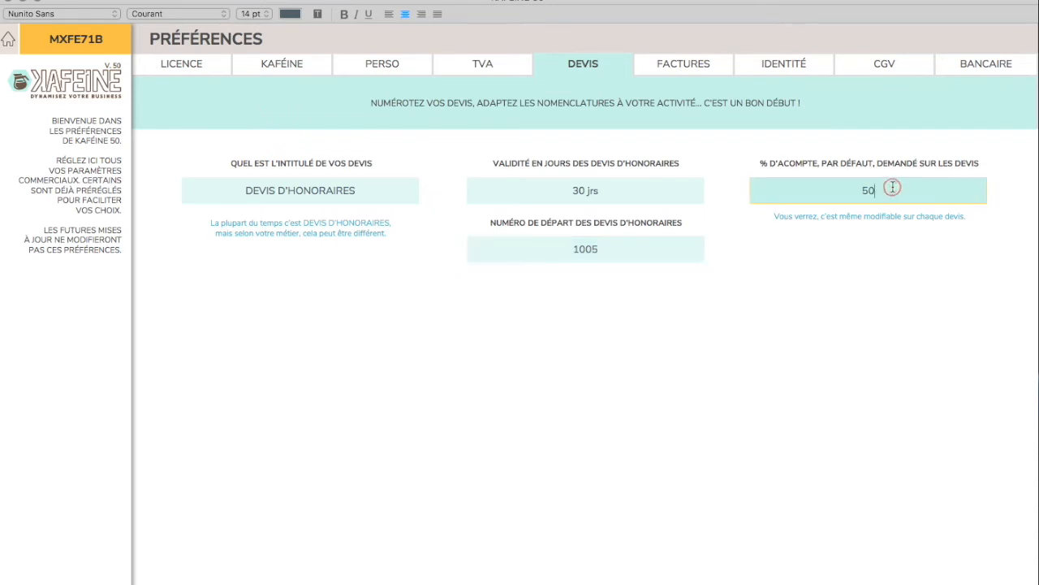
left_click(856, 326)
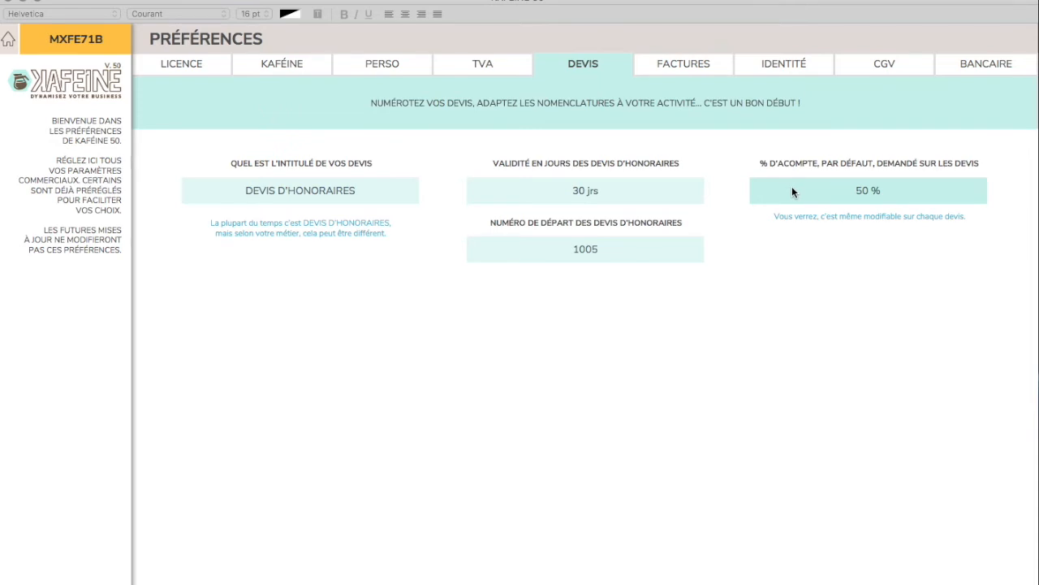
In the Factures preferences, examine the default payment methods offered and keep nc selected
left_click(697, 70)
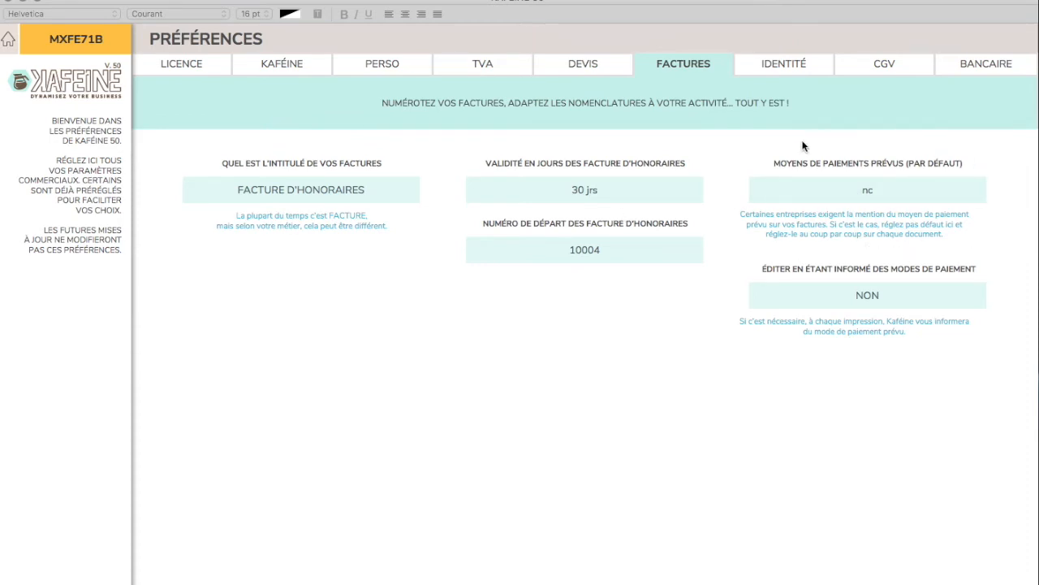
left_click(865, 195)
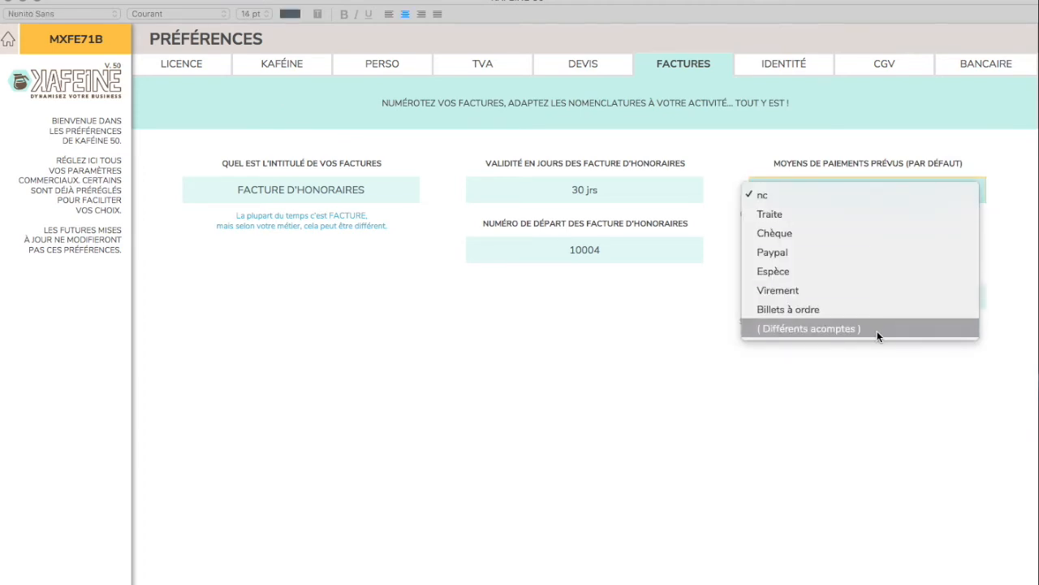
left_click(871, 199)
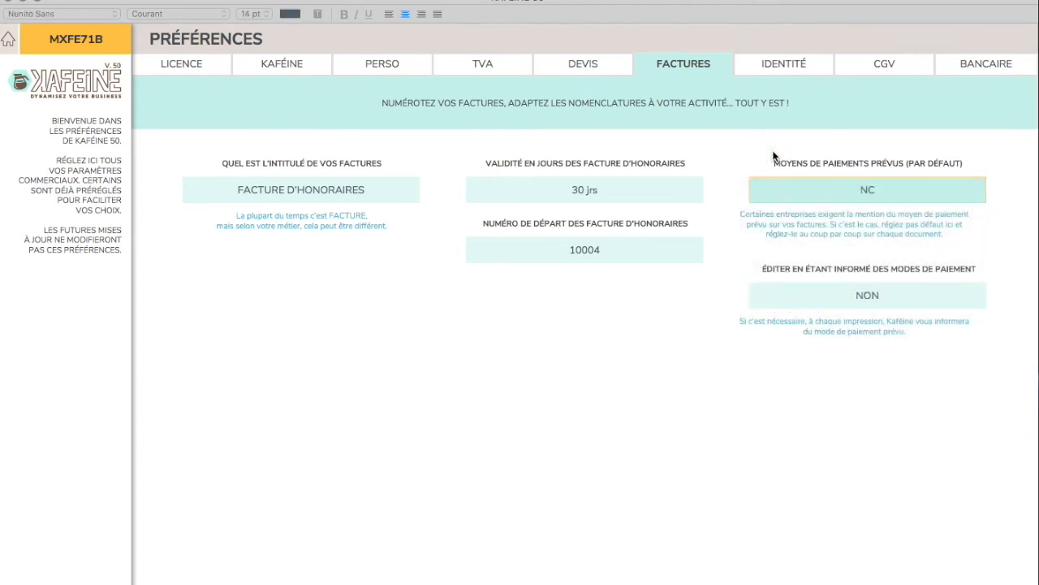
left_click(730, 185)
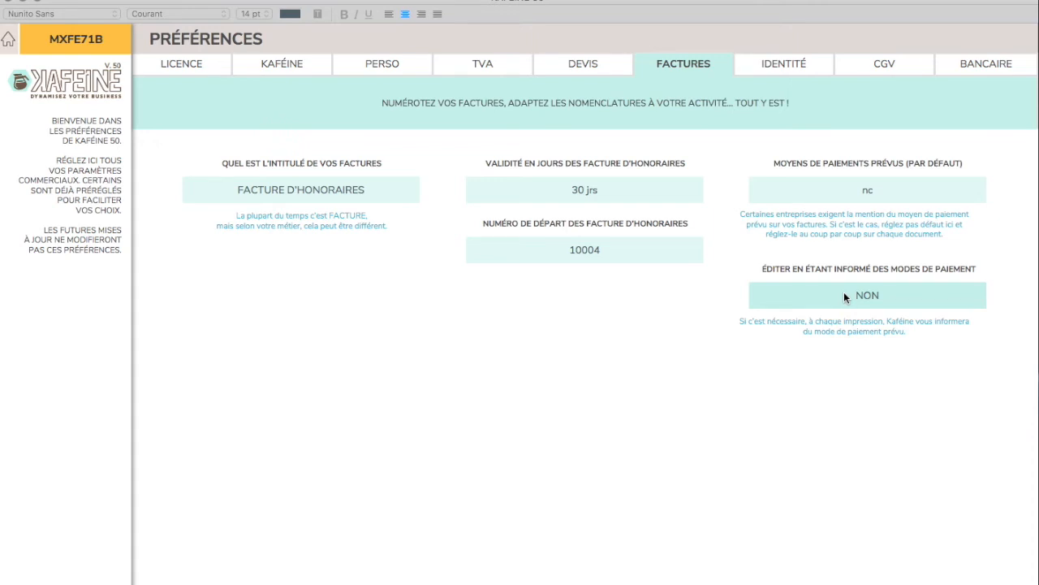
In the Identité preferences, import Kaf_SignatureMozart.gif as the signature for generated documents
left_click(799, 63)
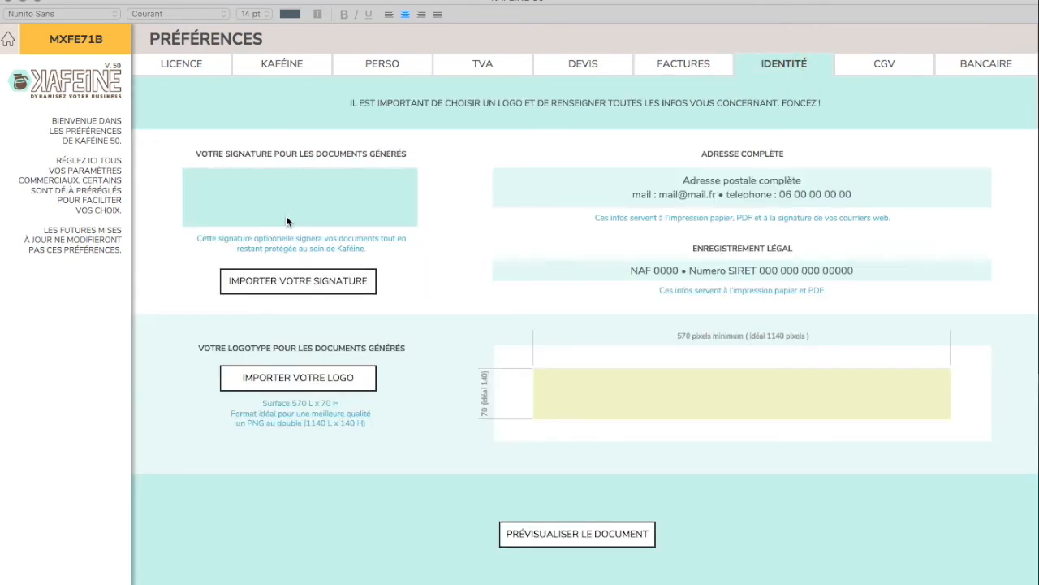
left_click(295, 281)
left_click(601, 90)
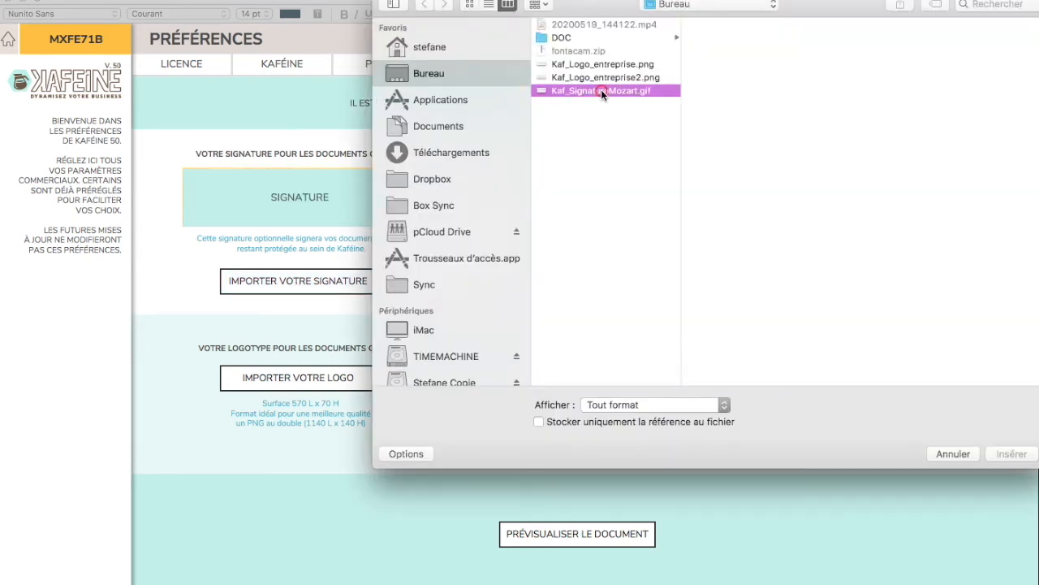
double_click(601, 90)
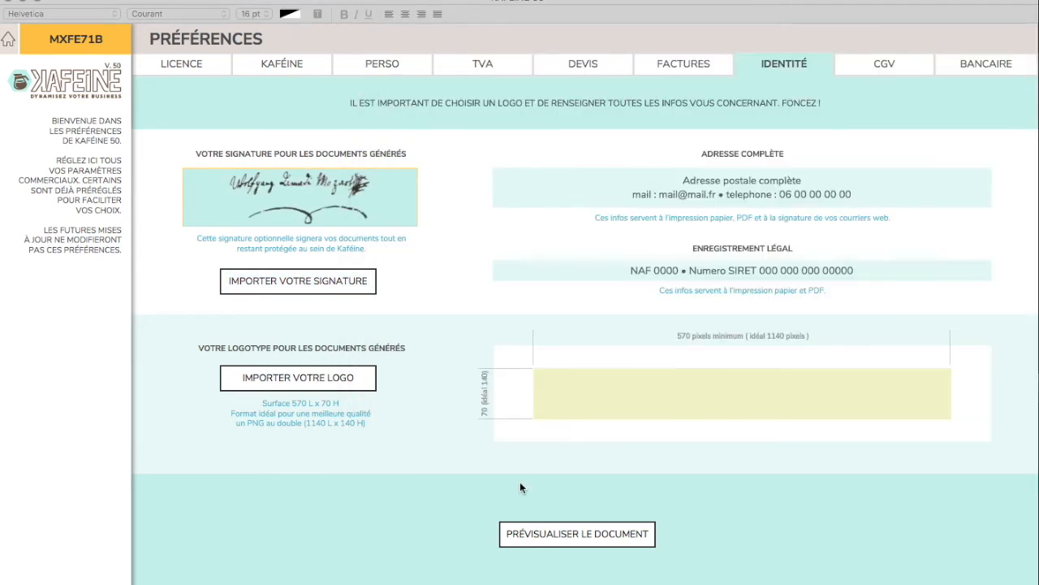
Import Kaf_Logo_entreprise.png as the logo for generated documents
left_click(311, 381)
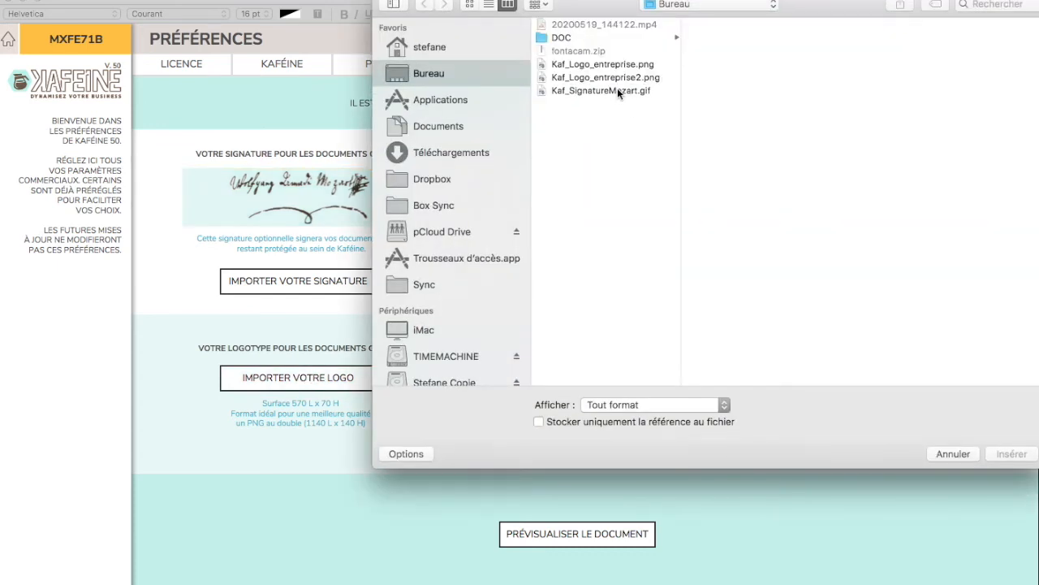
left_click(631, 68)
double_click(631, 69)
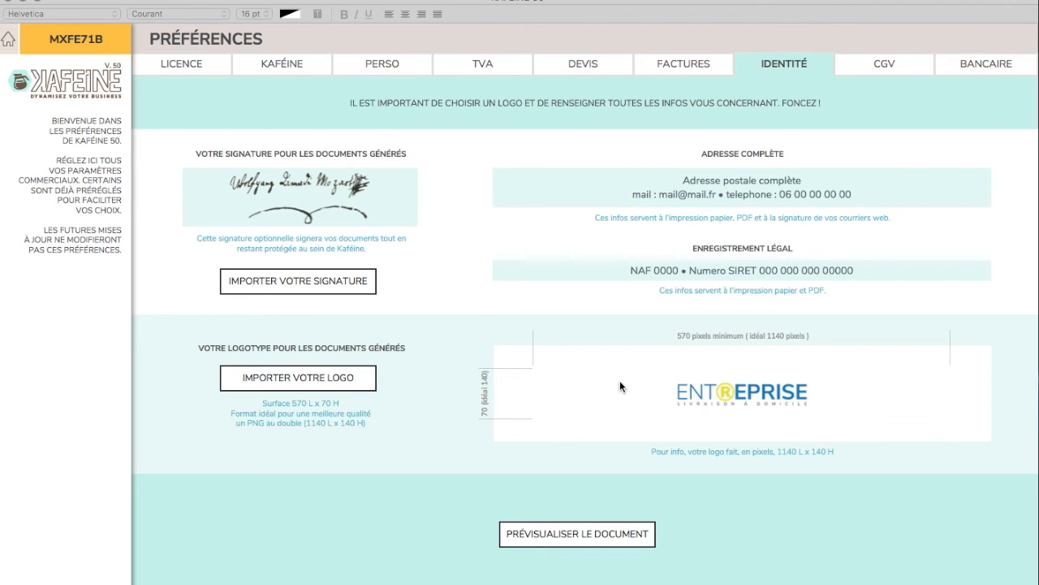
Replace the document logo with Kaf_Logo_entreprise2.png
left_click(345, 378)
left_click(597, 77)
double_click(597, 80)
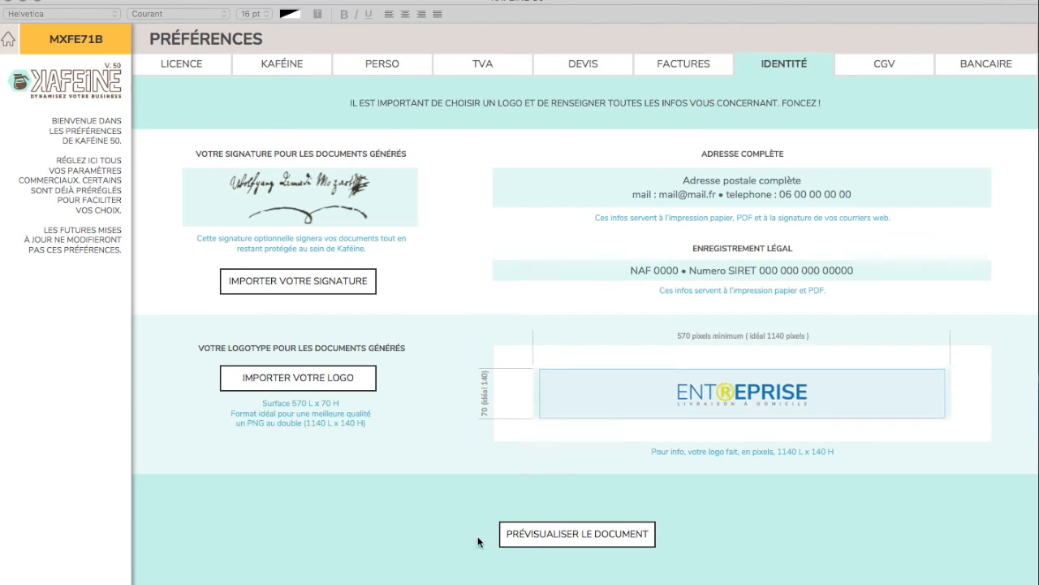
Replace the document logo with Kaf_Logo_entreprise.png and preview the sample quote with its logo and signature
left_click(271, 378)
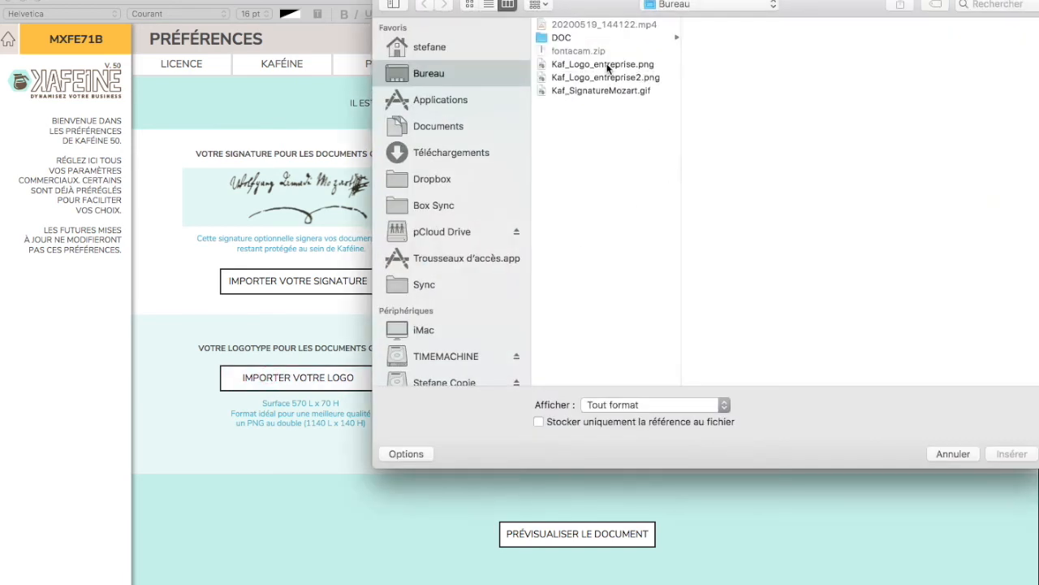
left_click(608, 65)
key("Return")
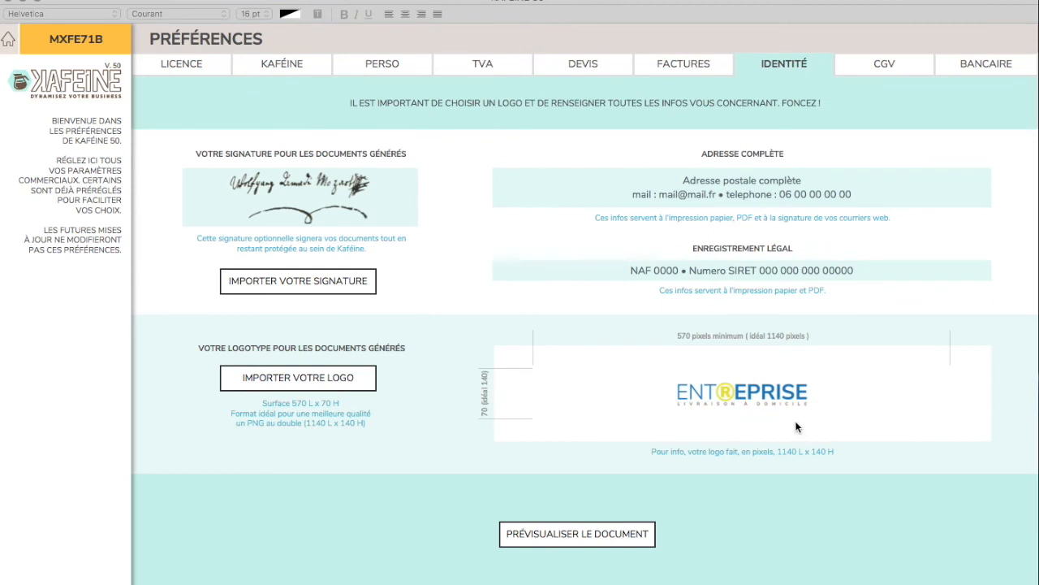
left_click(621, 534)
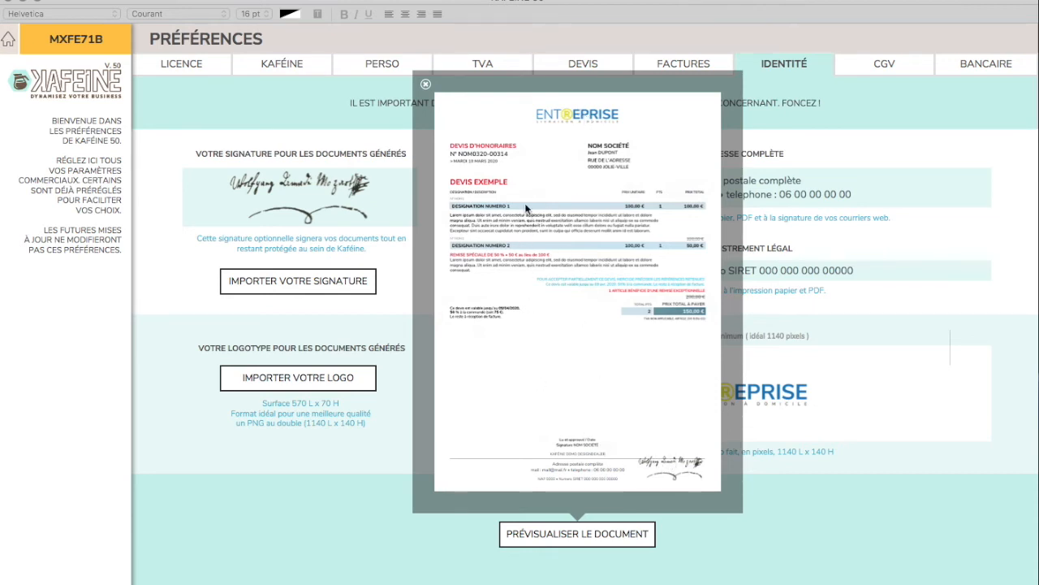
left_click(426, 85)
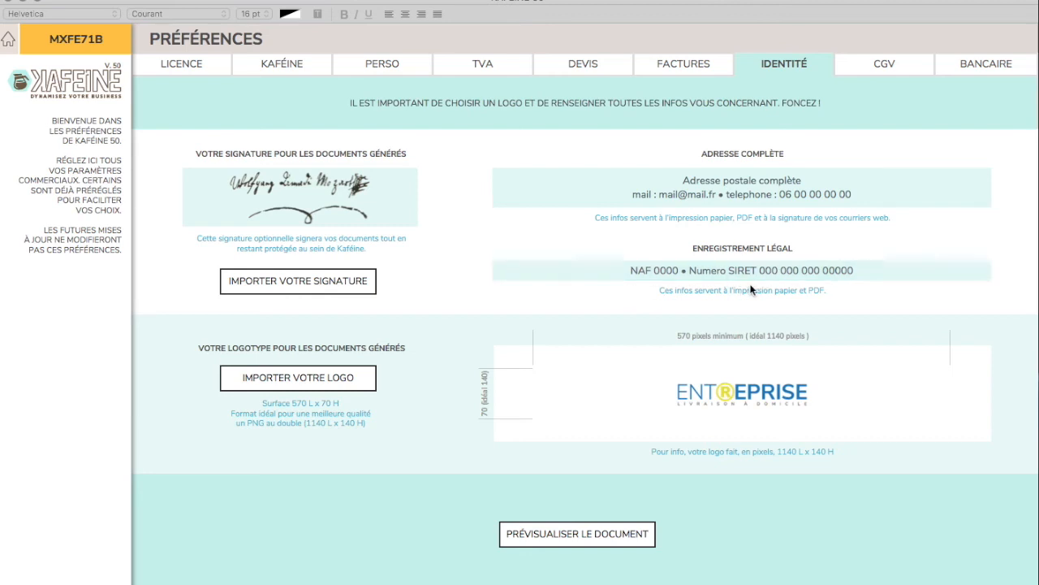
In the CGV preferences, look through the text of the general sales conditions
left_click(861, 61)
left_click(346, 369)
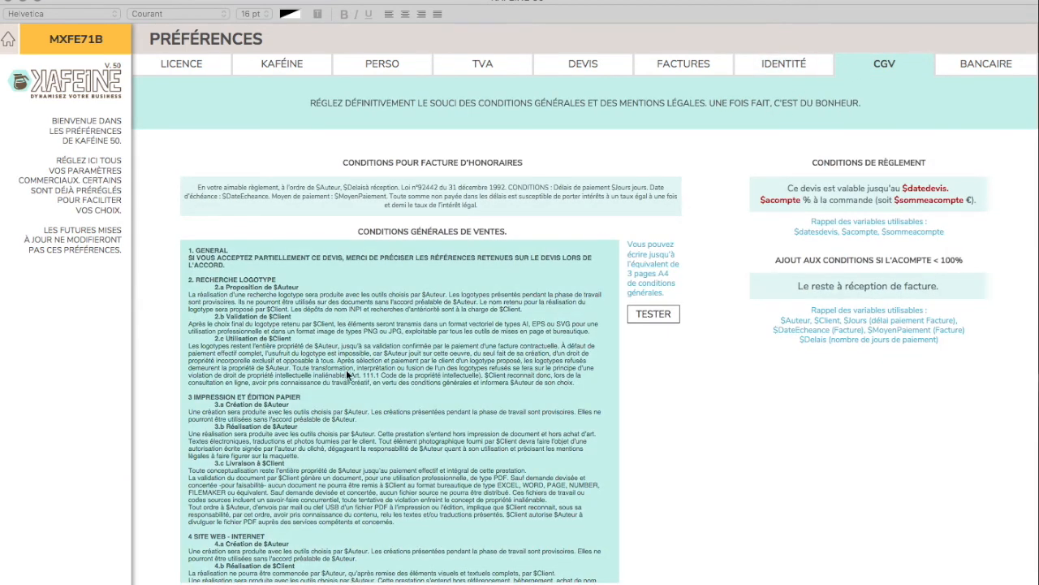
scroll(372, 320, "down", 8)
scroll(452, 336, "up", 5)
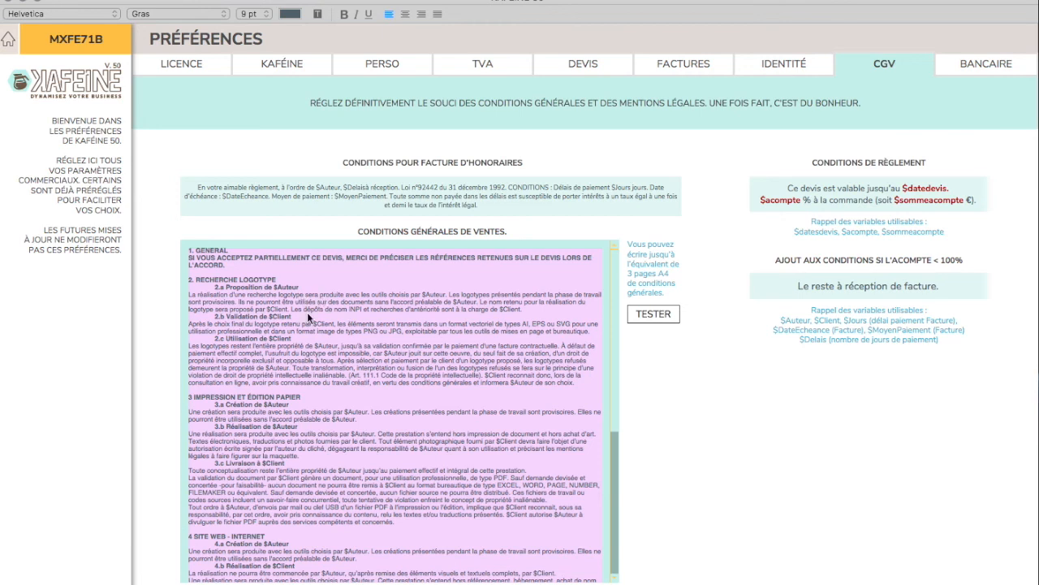
Test the general sales conditions as a generated document, read through its pages and close it
left_click(703, 366)
left_click(662, 316)
scroll(598, 288, "down", 15)
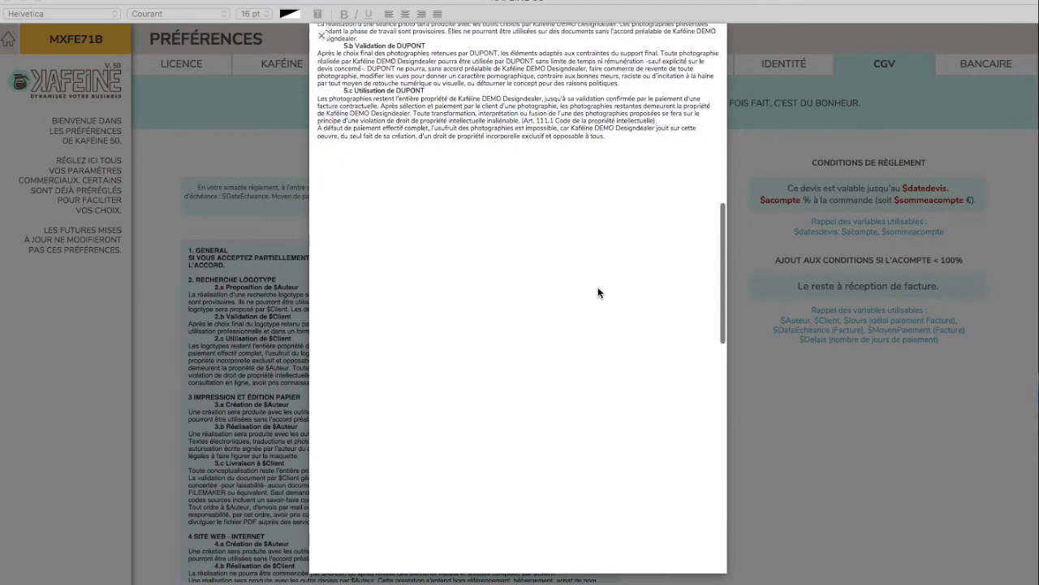
scroll(598, 288, "up", 15)
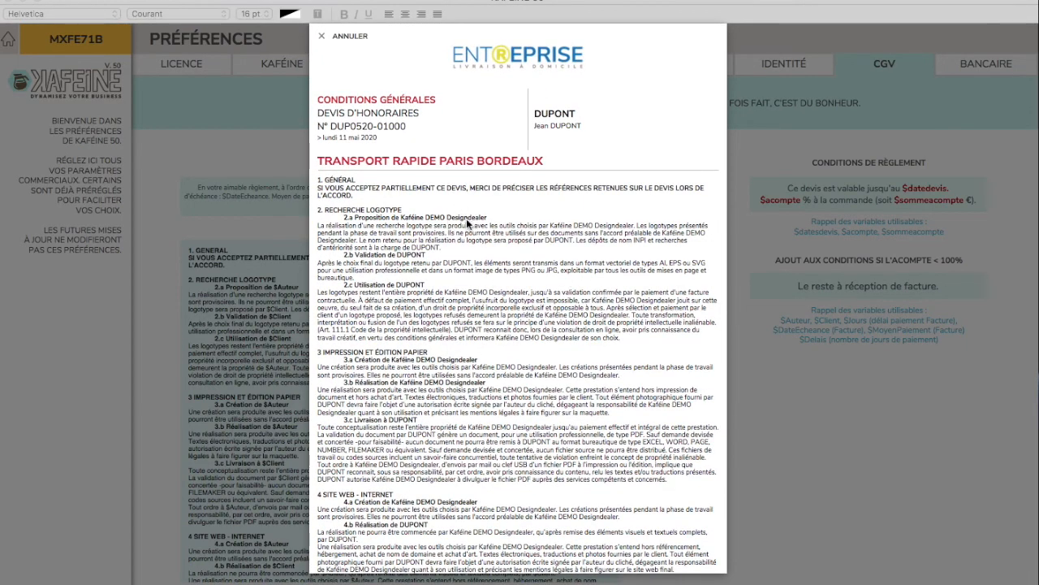
left_click(324, 43)
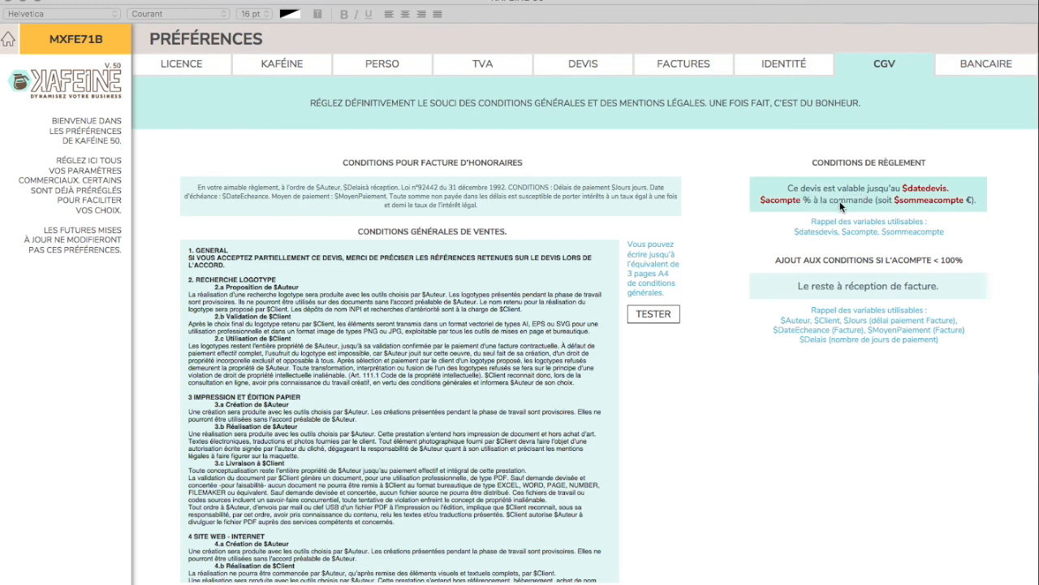
Review the PayPal account address and R.I.B. fields in the Bancaire preferences and return to the home screen
left_click(990, 65)
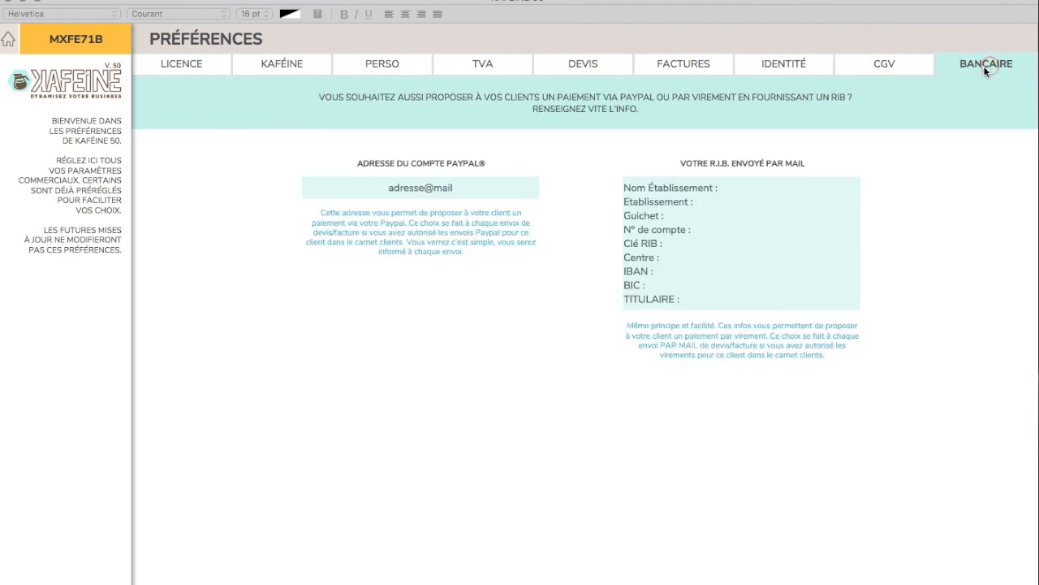
left_click(505, 187)
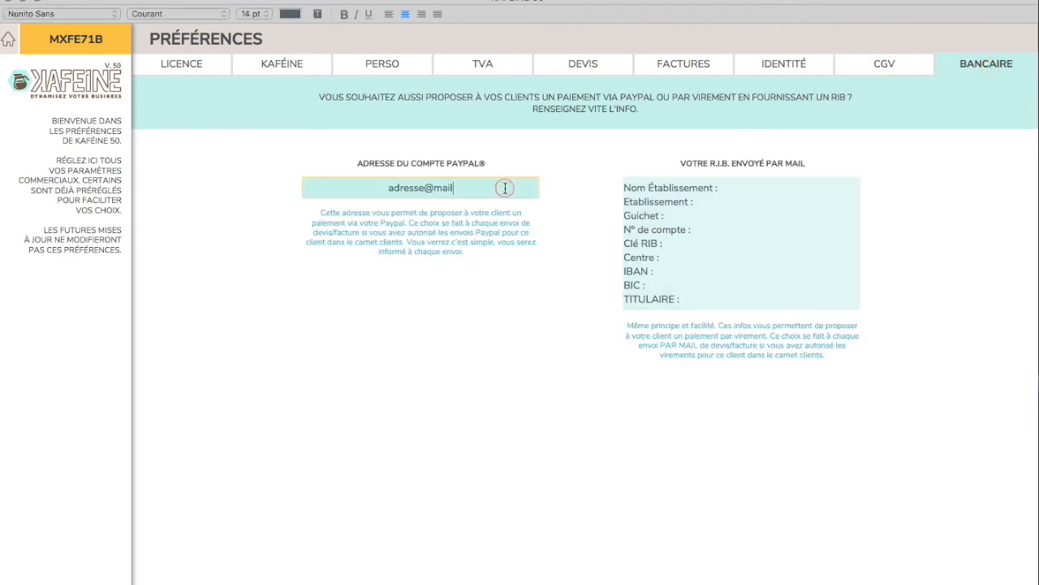
left_click(573, 182)
left_click(763, 205)
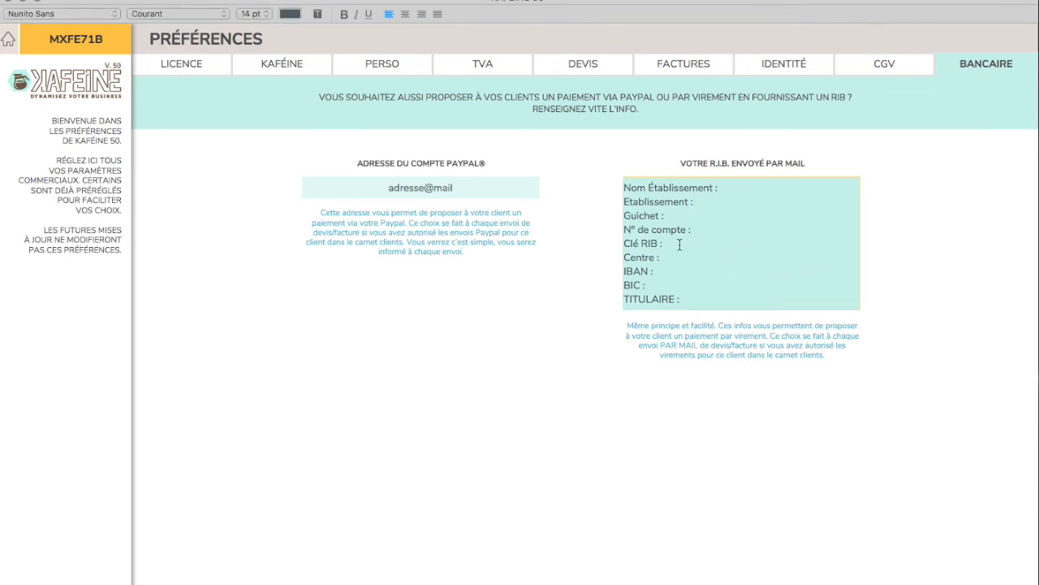
left_click(571, 250)
left_click(472, 185)
left_click(596, 232)
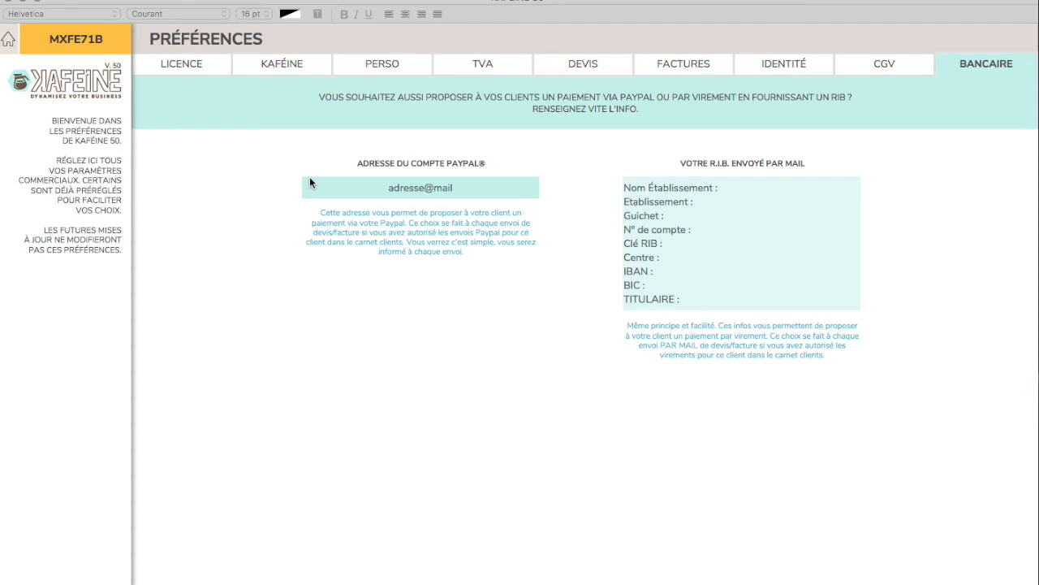
left_click(12, 41)
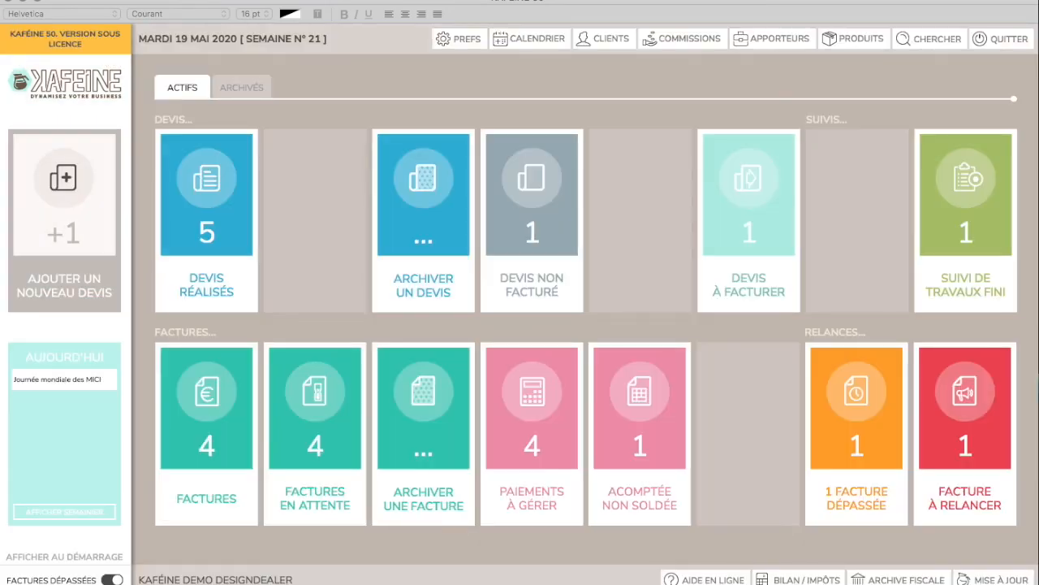